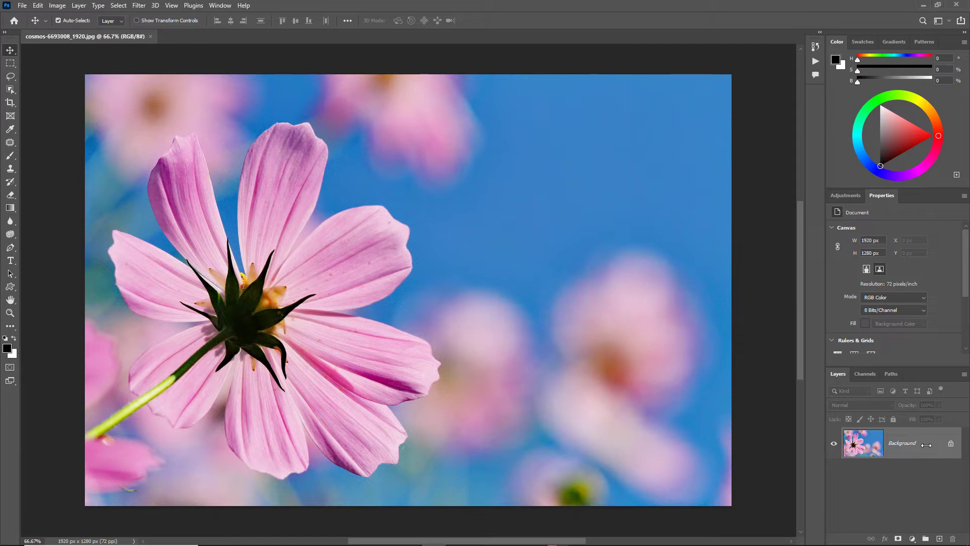
Step: Duplicate the Background layer, and convert the original Background layer to a smart object
key(ctrl+j)
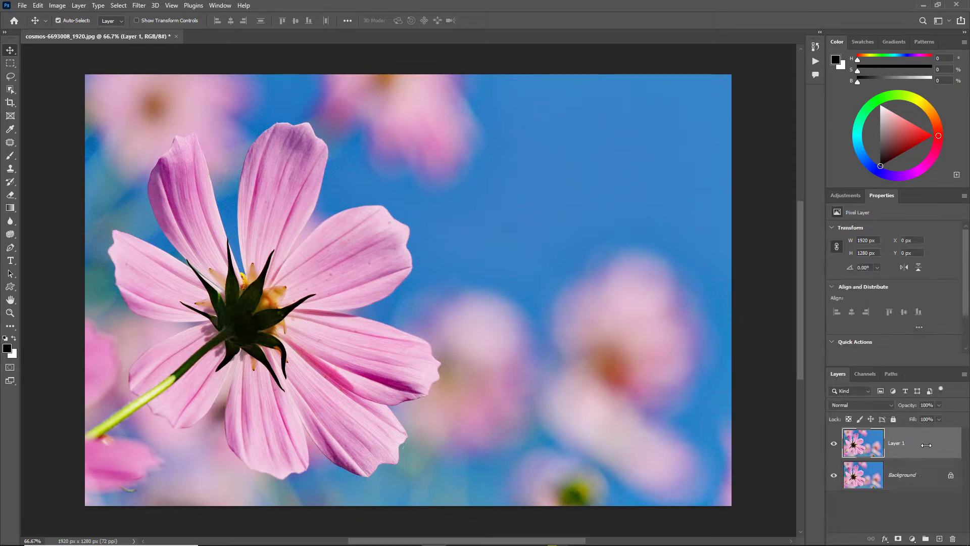
click(920, 479)
right_click(923, 476)
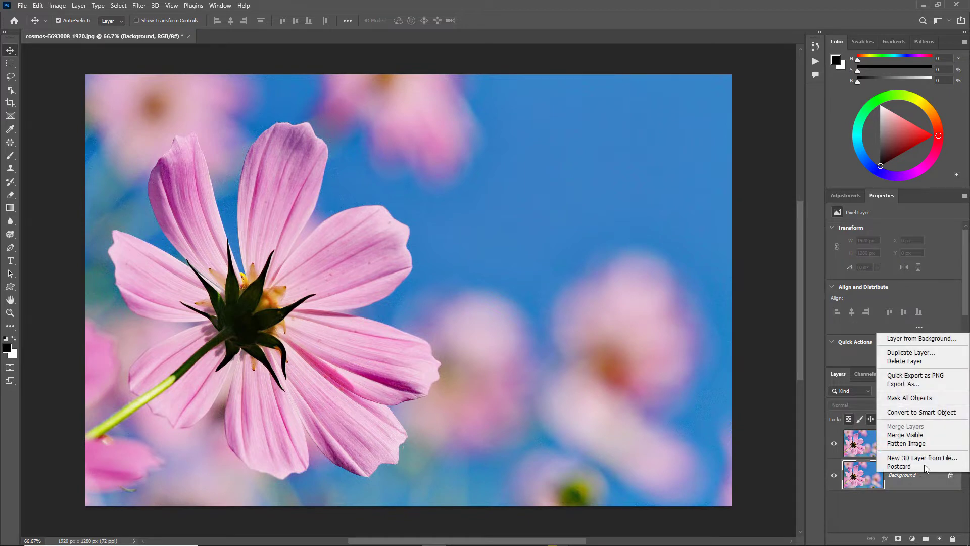
click(941, 413)
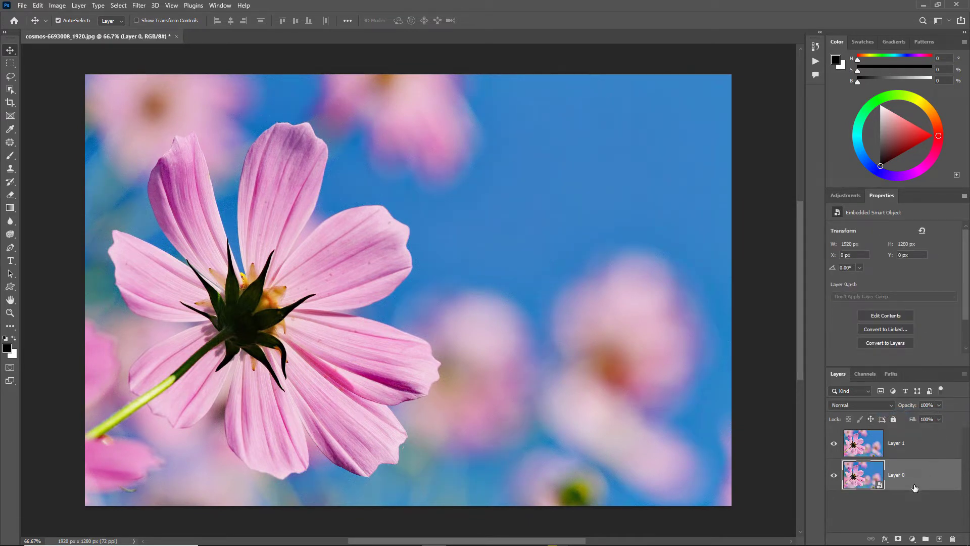
Step: Hide Layer 0 and darken the midtones of Layer 1 with a Levels adjustment
click(874, 445)
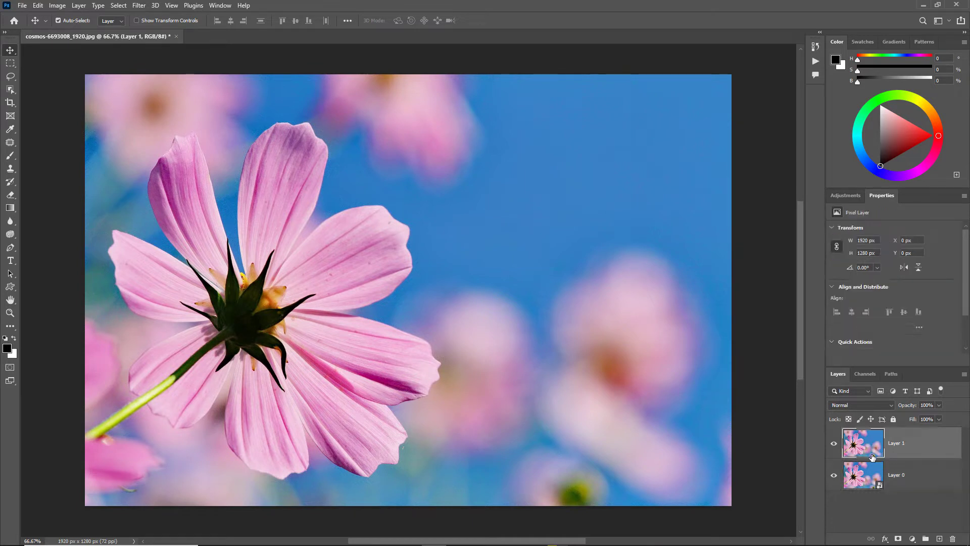
click(834, 475)
click(57, 6)
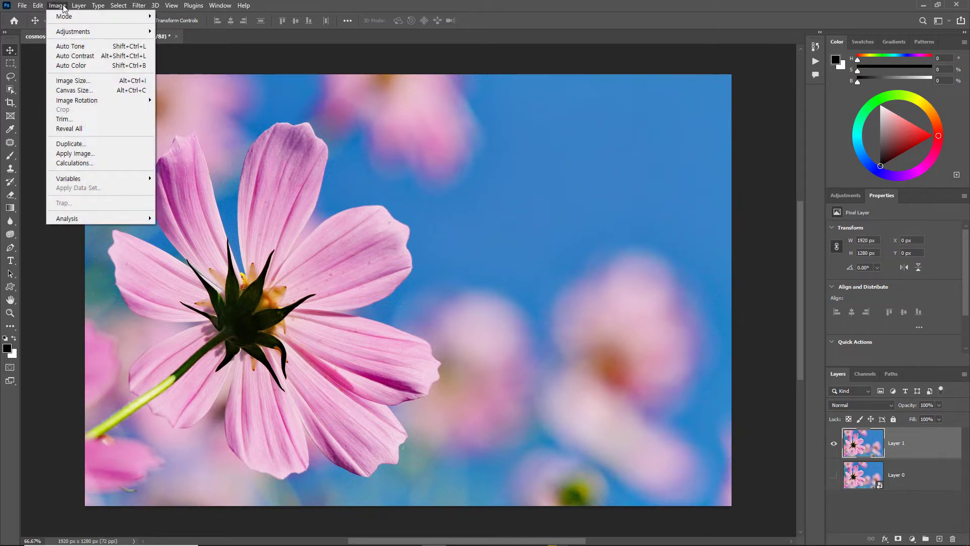
mouse_move(76, 31)
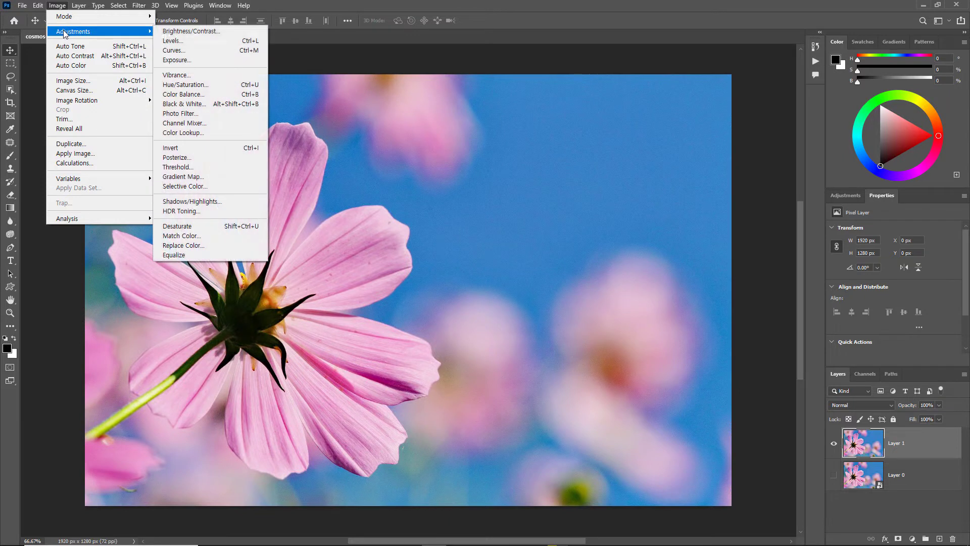
click(172, 41)
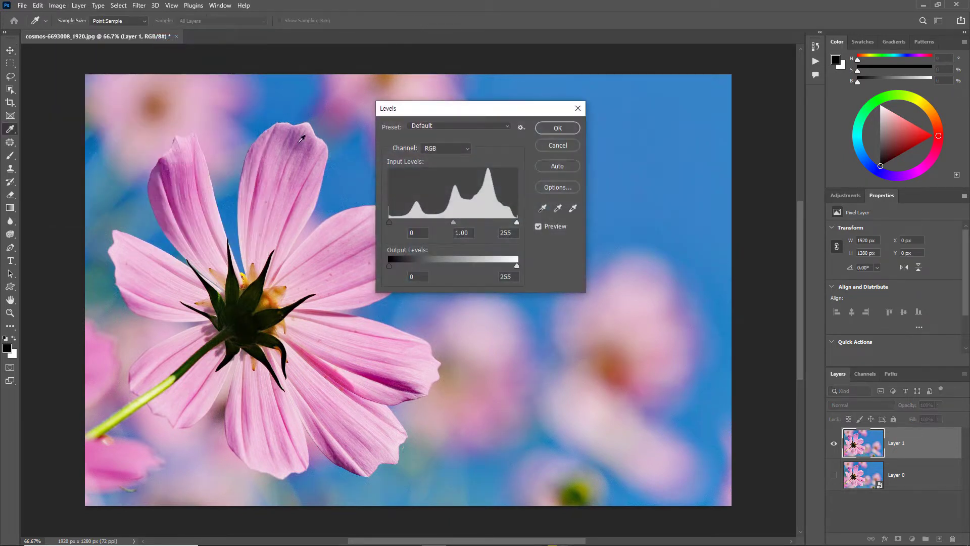
drag(454, 223, 466, 222)
click(560, 128)
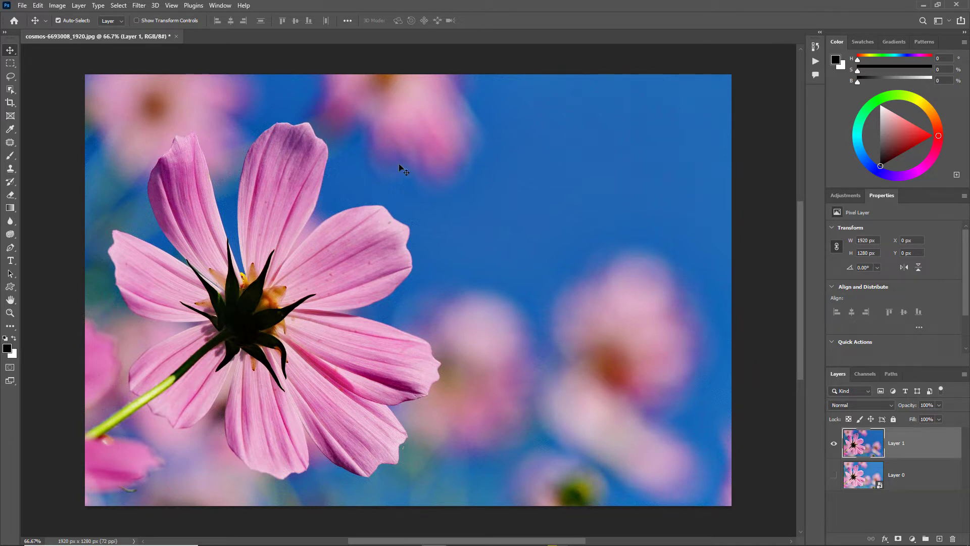
Step: Apply Smart Sharpen to Layer 1 with amount 200%, radius 1.0 px, reduce noise 10% and Lens Blur removal
click(140, 5)
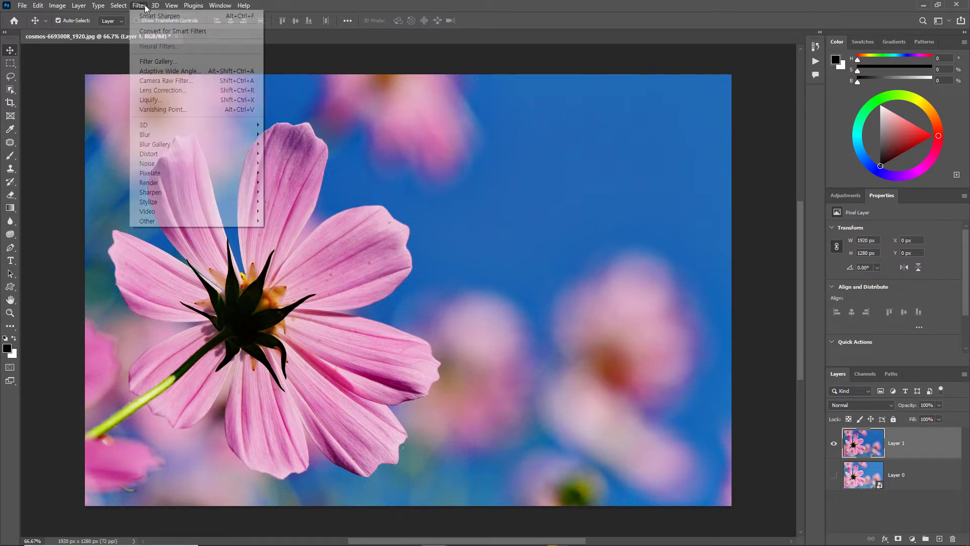
mouse_move(168, 130)
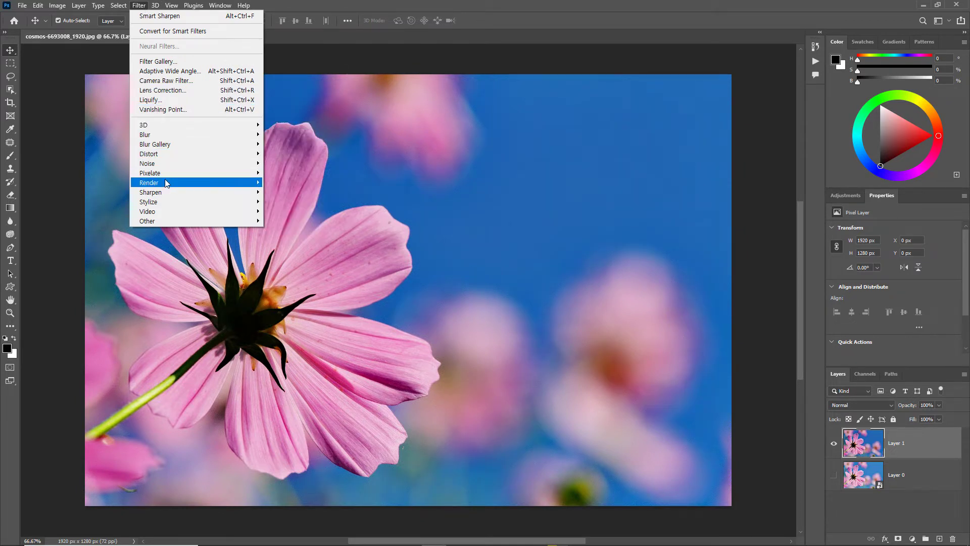
mouse_move(167, 193)
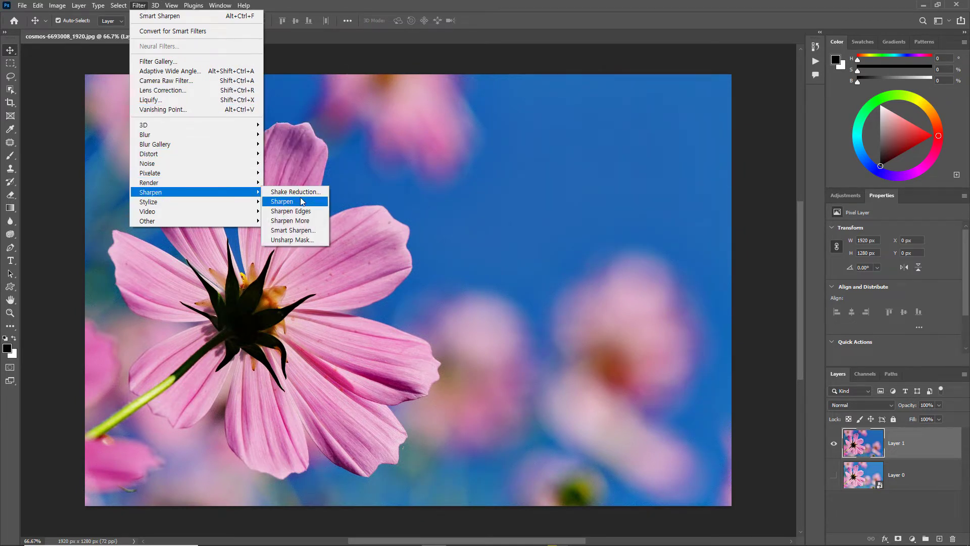
click(293, 231)
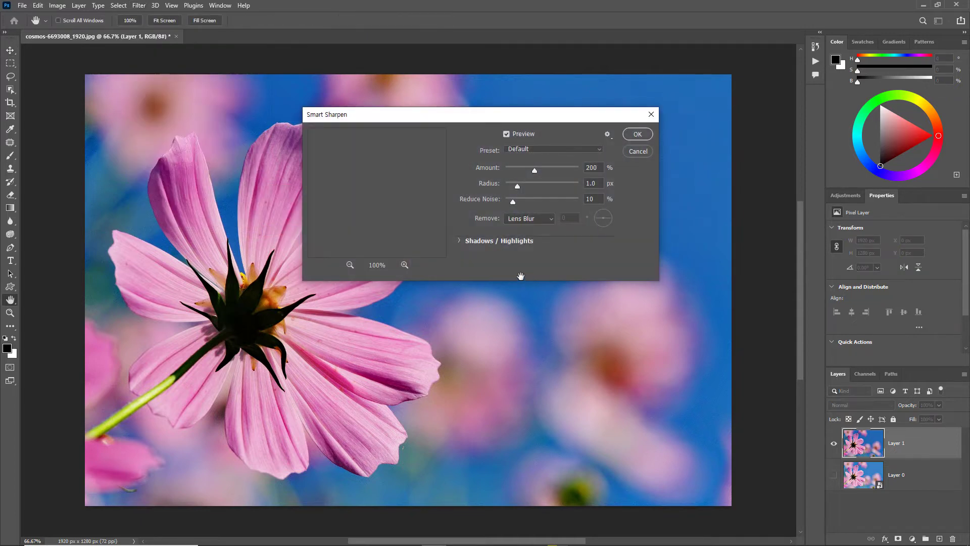
click(636, 134)
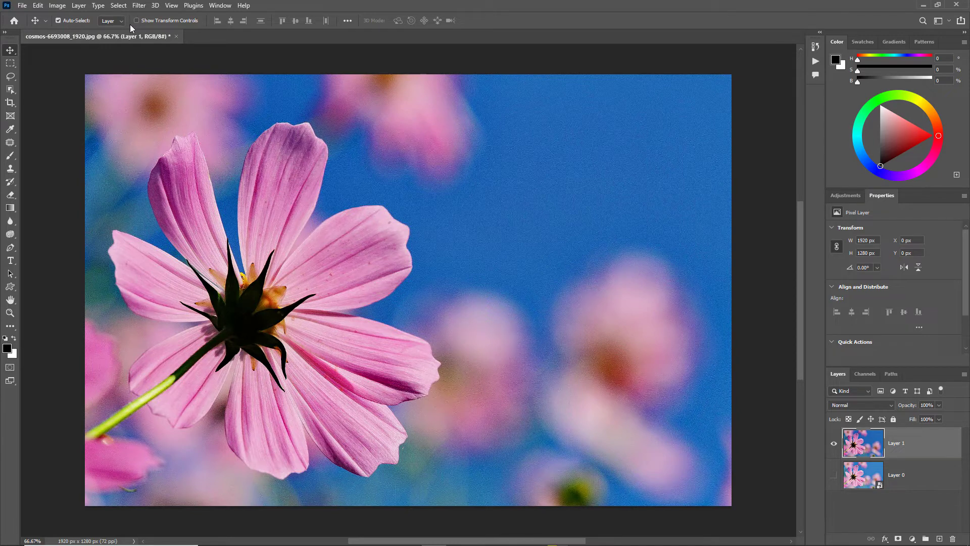
Step: Apply the basic Blur filter to Layer 1
click(138, 5)
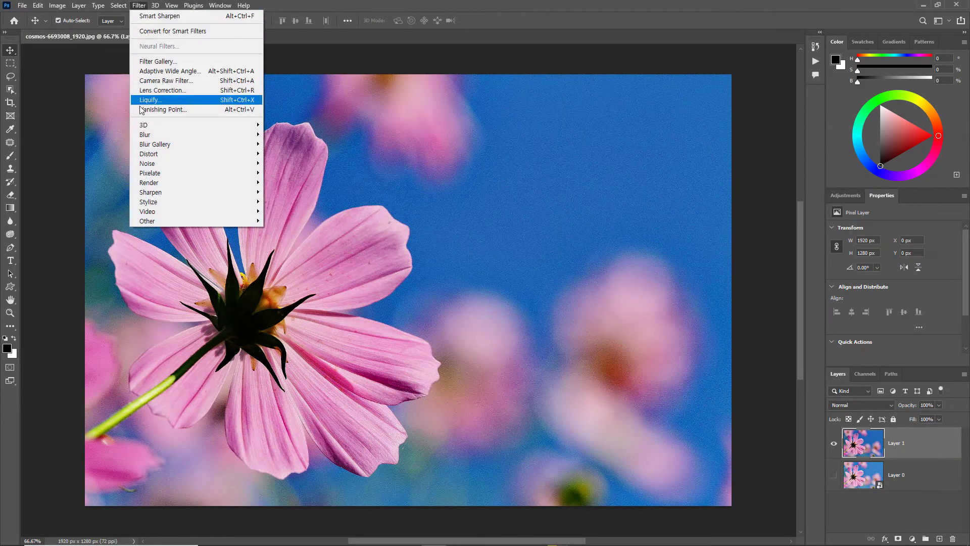
mouse_move(242, 136)
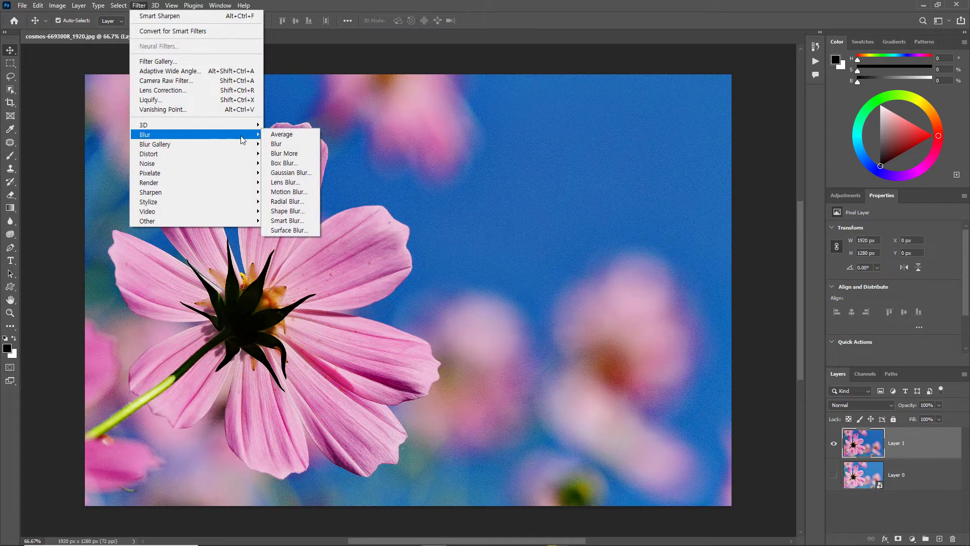
click(287, 144)
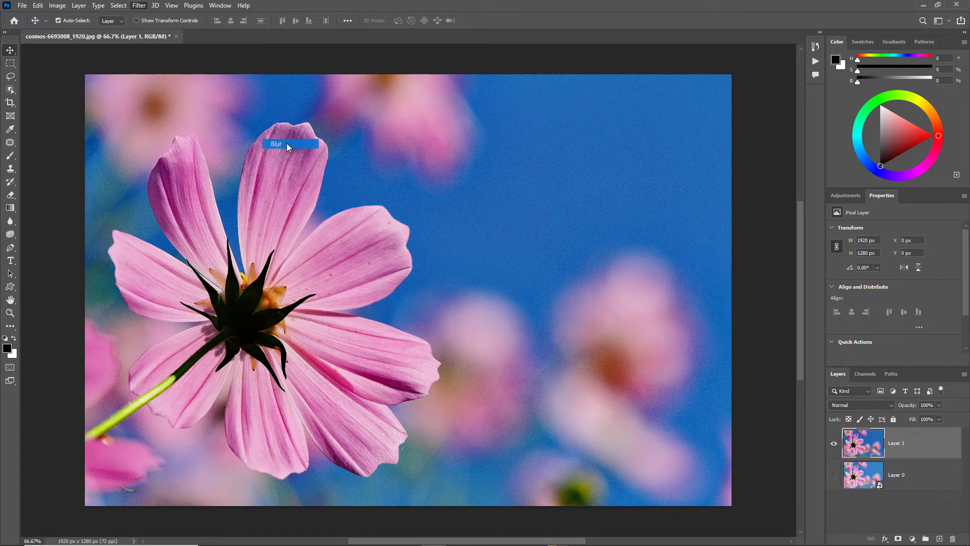
Step: Shift the master hue of Layer 1 slightly negative with Hue/Saturation, giving the blue background a teal tone
click(54, 7)
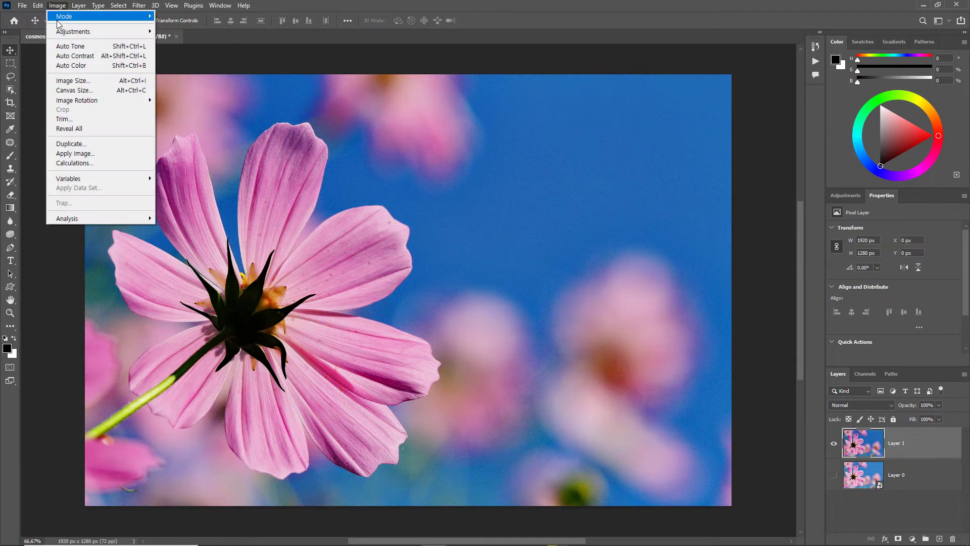
mouse_move(63, 31)
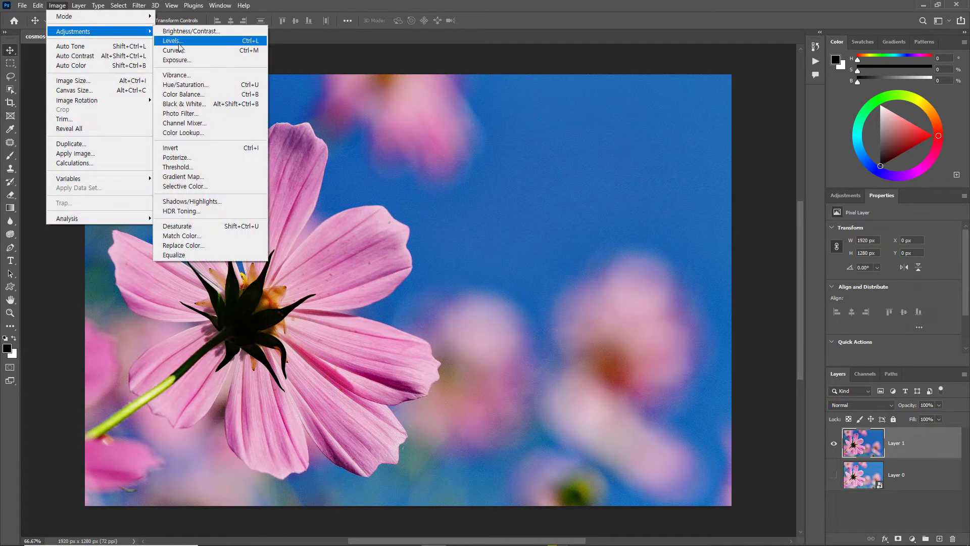
click(195, 87)
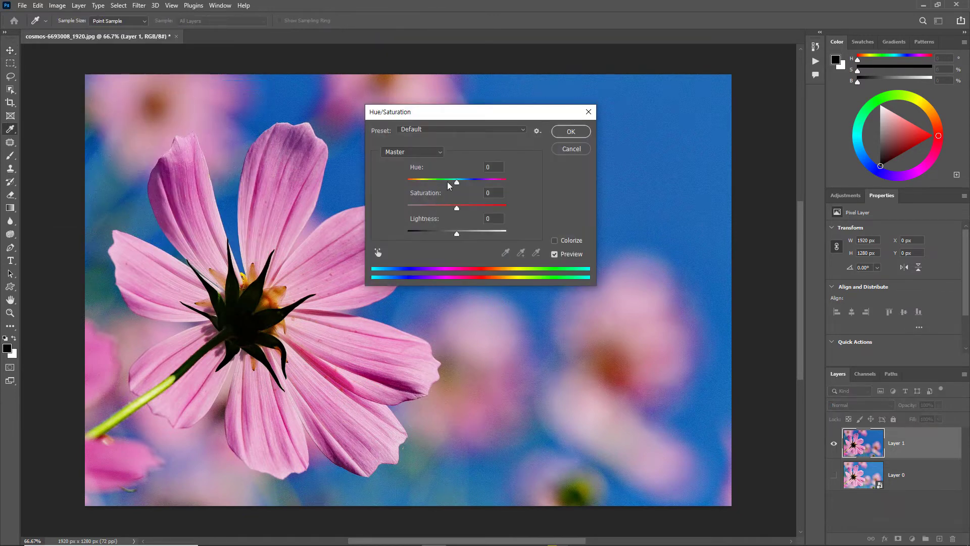
drag(457, 183, 449, 183)
click(569, 132)
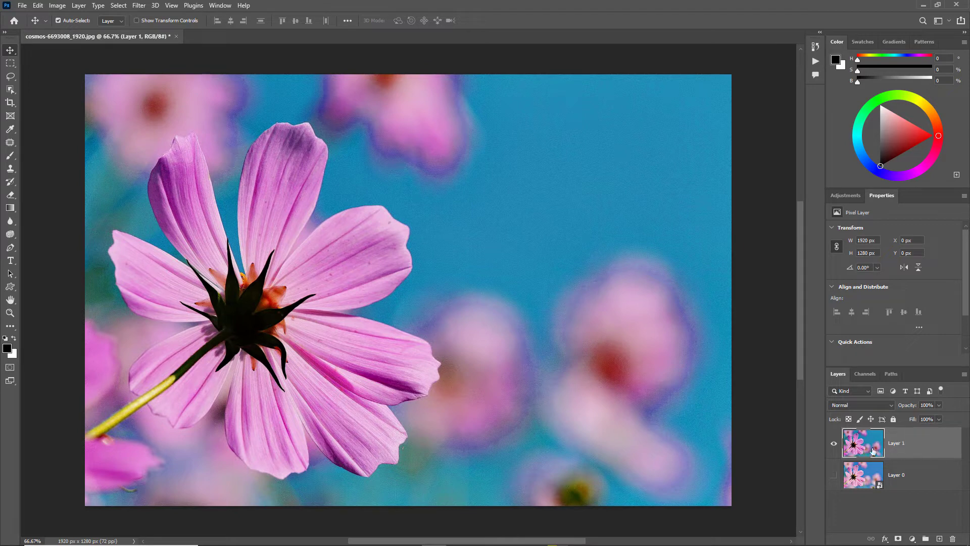
Step: Hide Layer 1, and show and select the smart object Layer 0
click(834, 445)
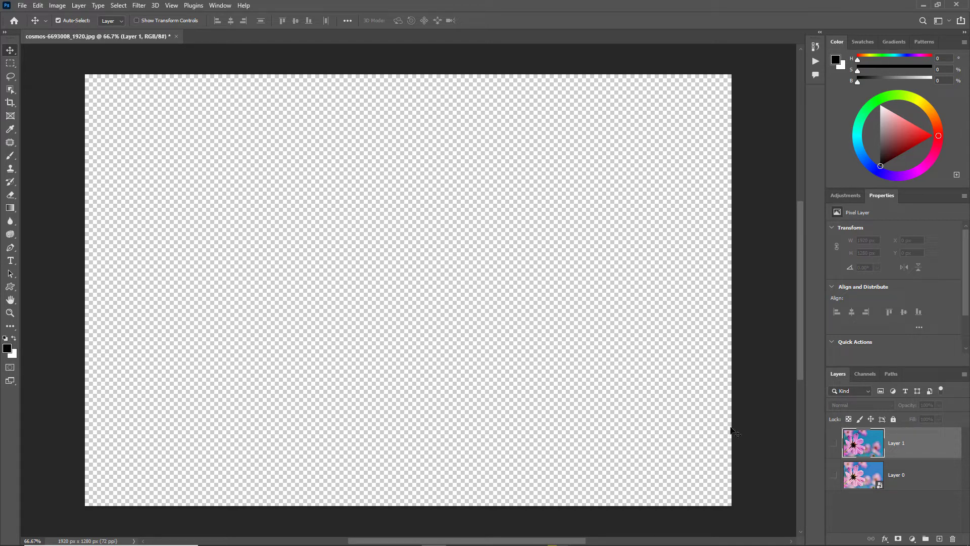
click(834, 476)
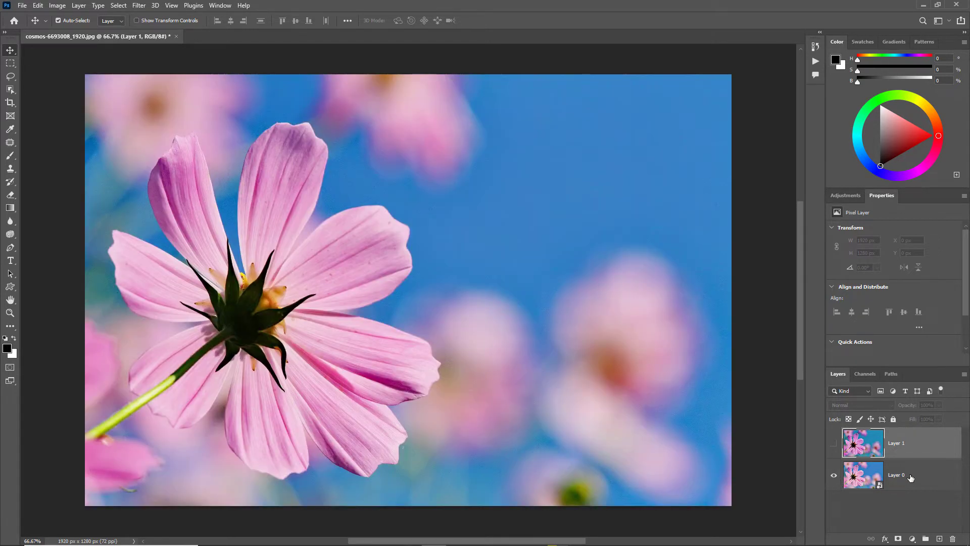
click(909, 477)
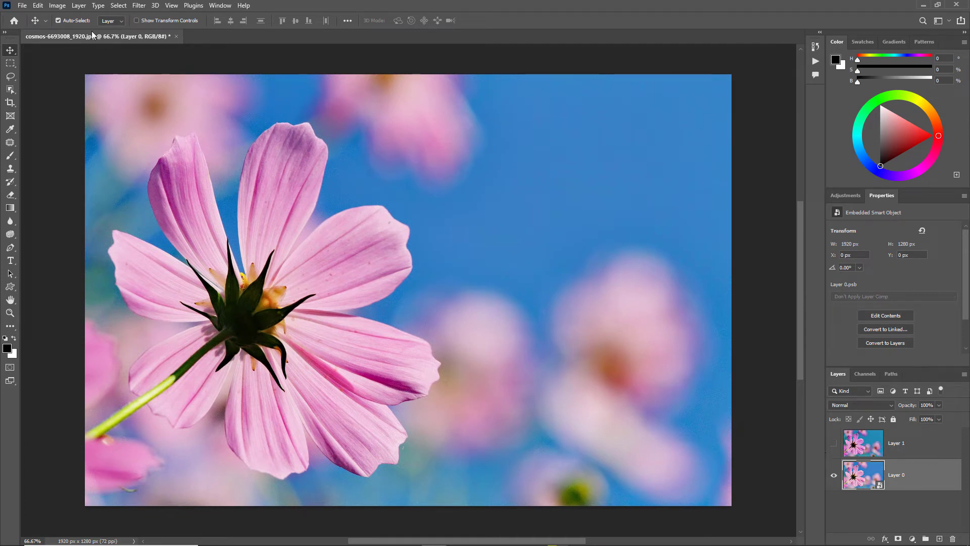
Step: Apply a Levels adjustment to the smart object Layer 0 with the midtone input set to 0.70
click(57, 5)
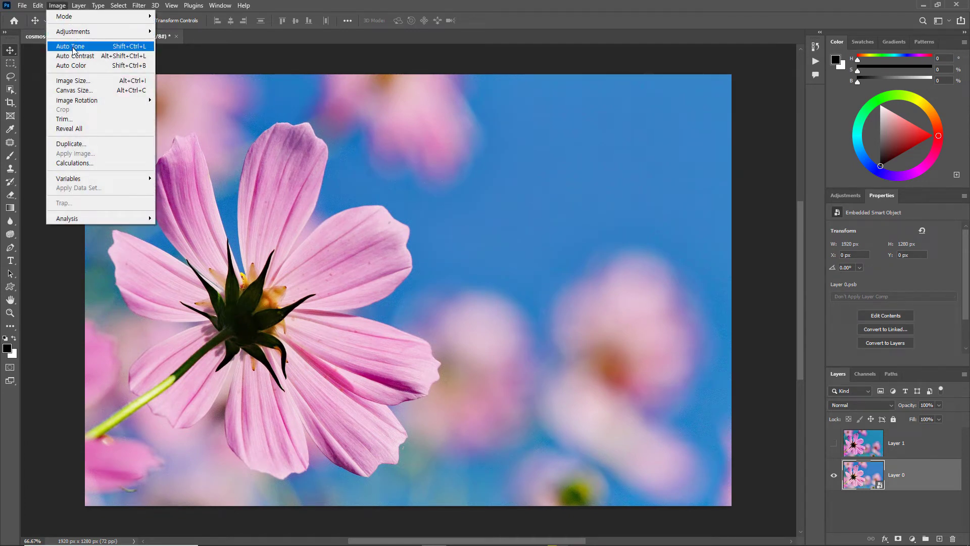
mouse_move(77, 33)
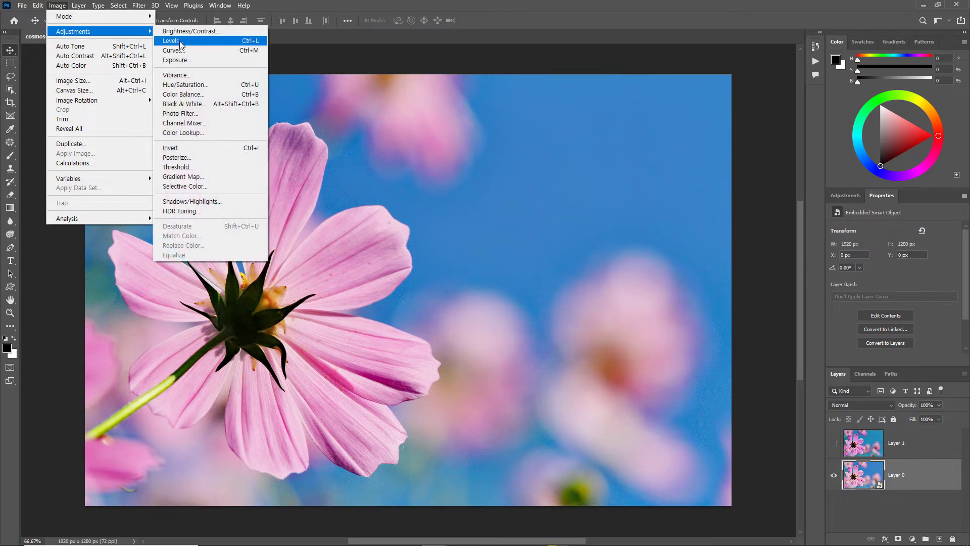
click(172, 41)
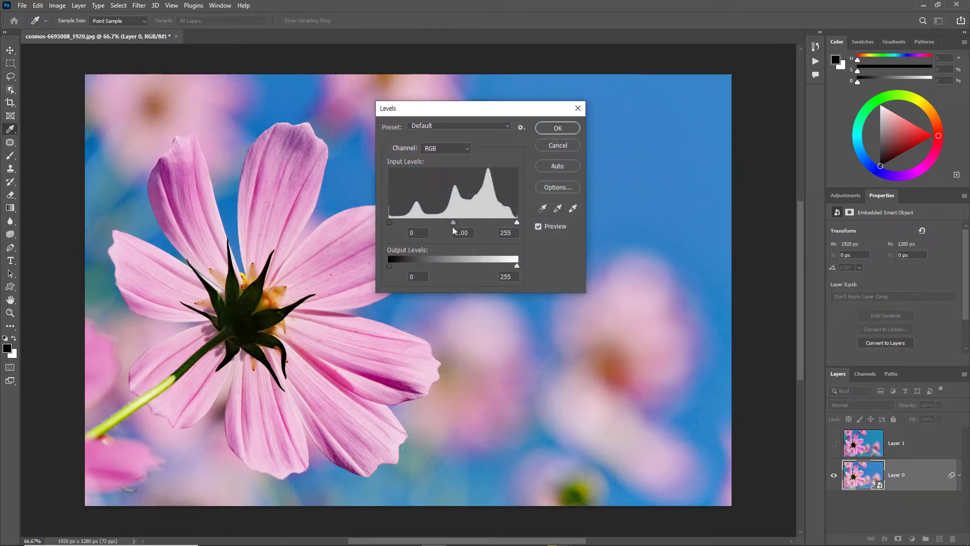
drag(453, 221, 467, 221)
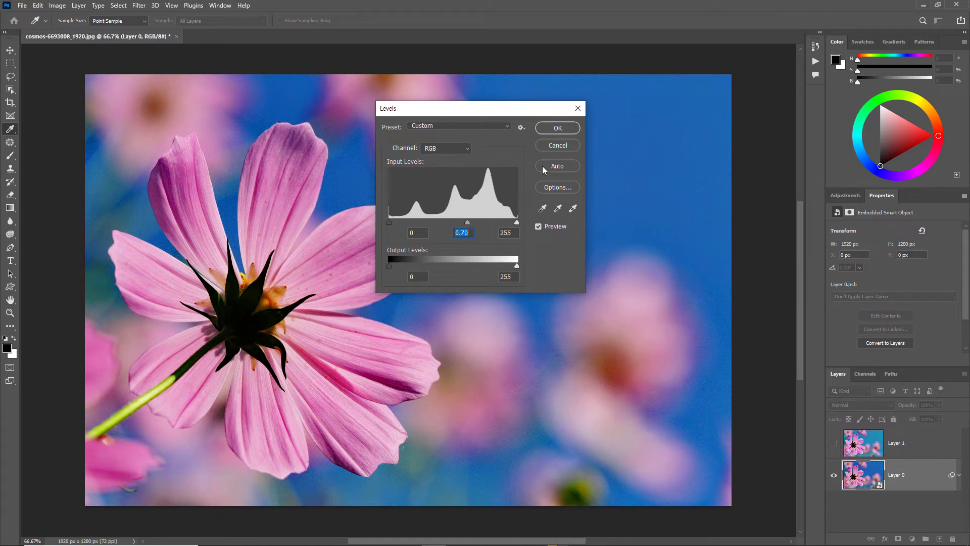
click(559, 129)
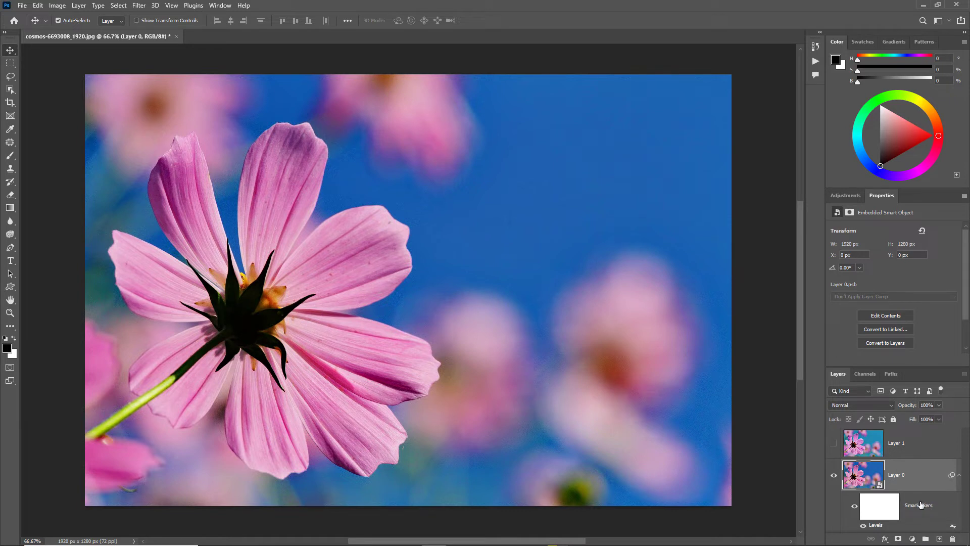
Step: Toggle the Levels smart filter on Layer 0 off and on, and set its midtone input to 1.05
click(863, 526)
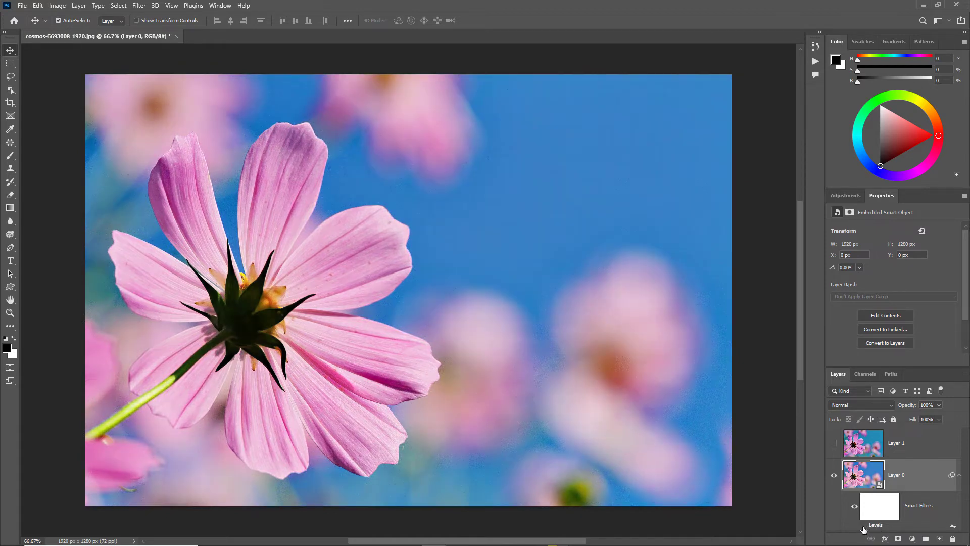
click(863, 526)
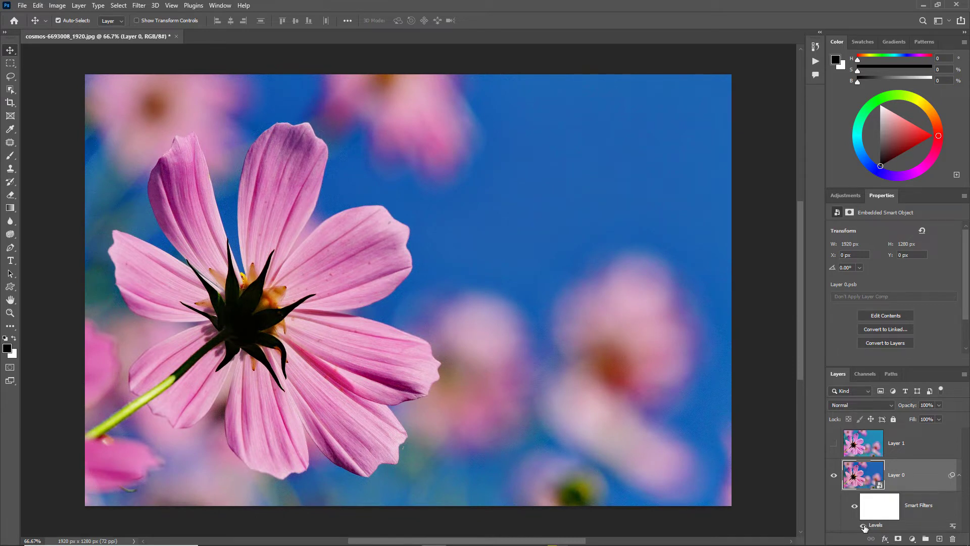
double_click(876, 526)
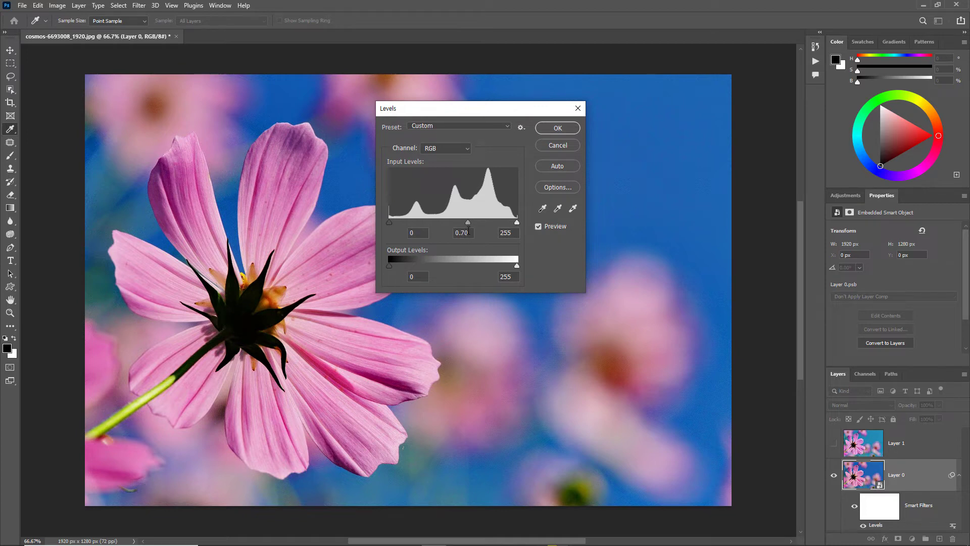
drag(470, 223, 451, 222)
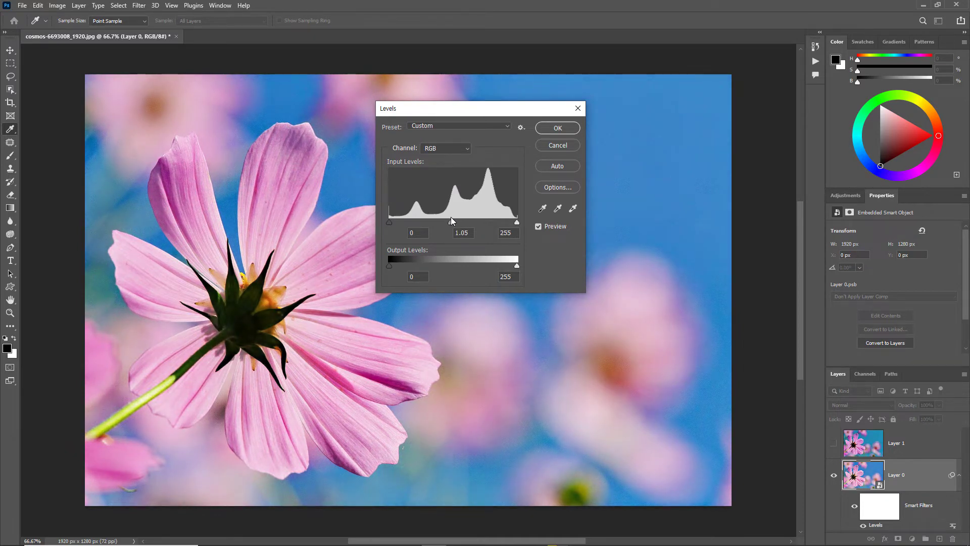
click(556, 130)
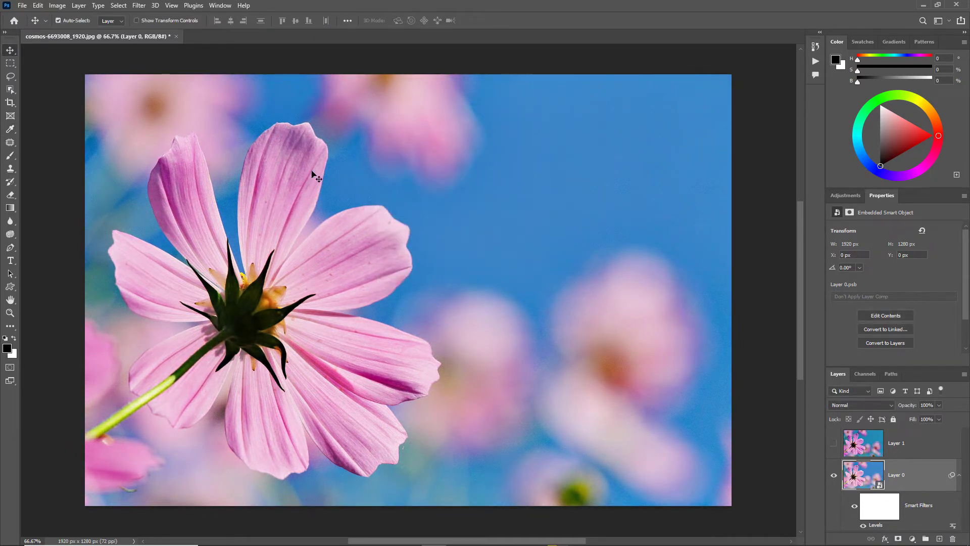
Step: Apply a Smart Blur filter to the smart object Layer 0 with radius 3.0, threshold 25.0, low quality and normal mode
click(140, 6)
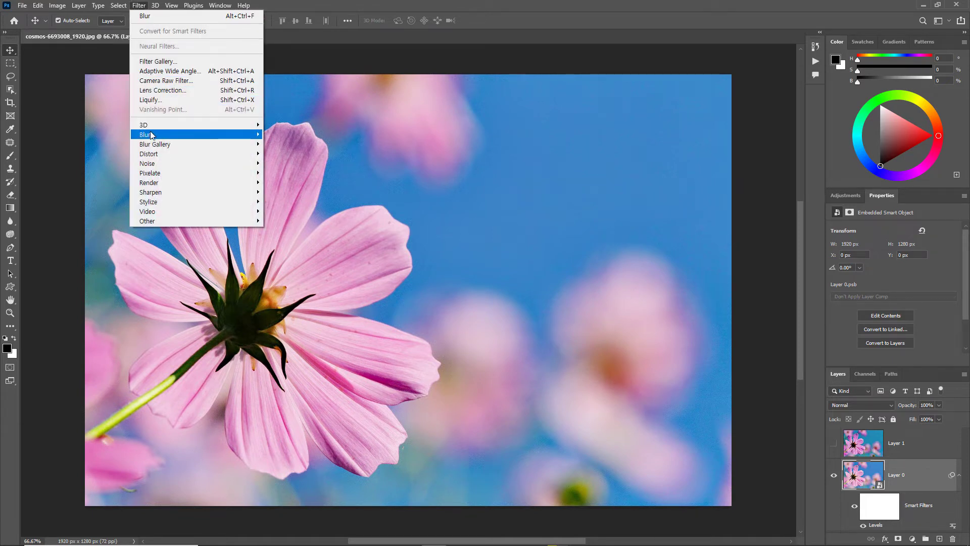
mouse_move(162, 135)
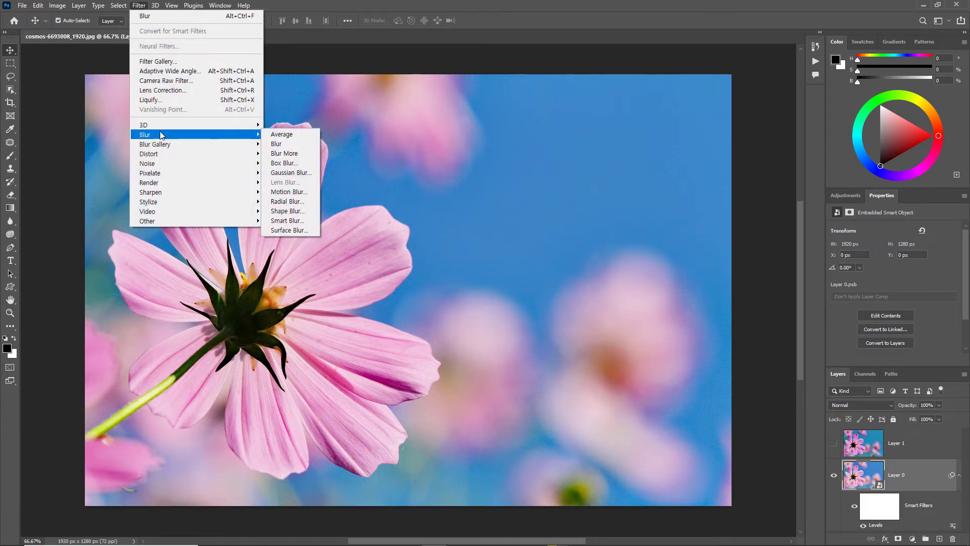
click(297, 221)
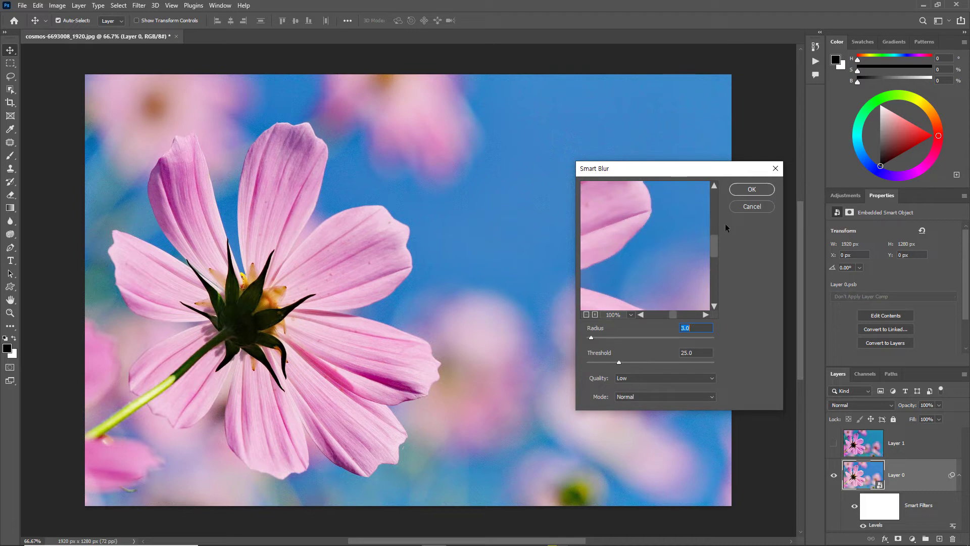
click(751, 190)
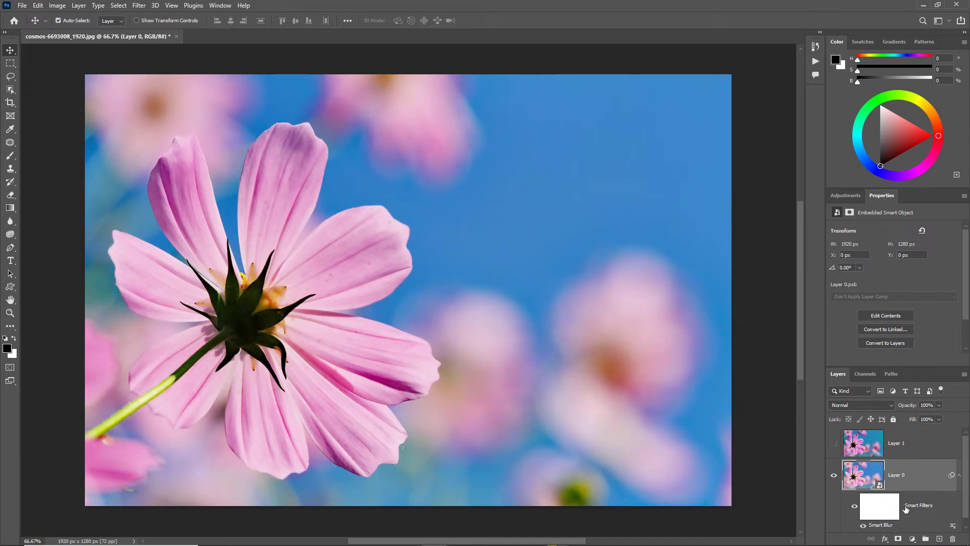
Step: Reopen the Smart Blur smart filter on Layer 0 and set its radius to 5.7
scroll(892, 518, down, 1)
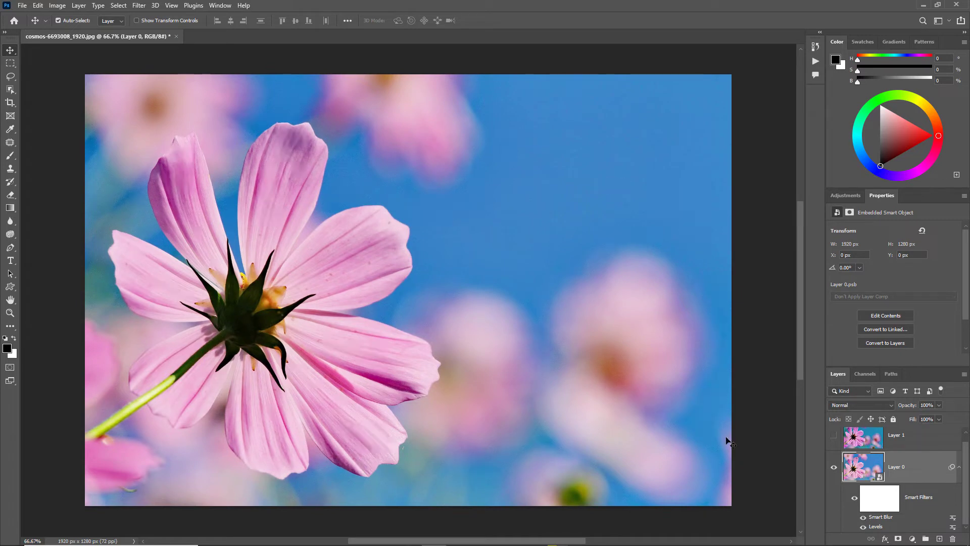
double_click(882, 516)
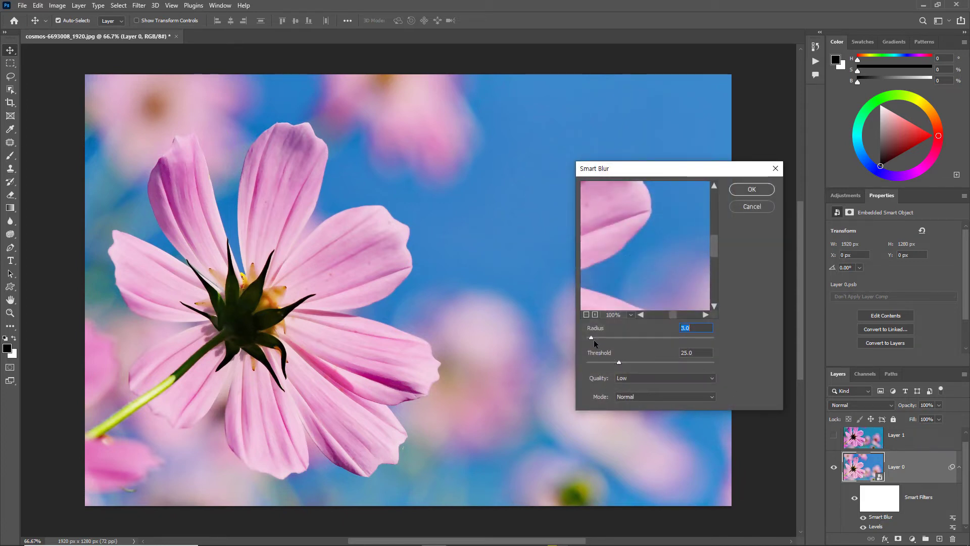
drag(593, 337, 596, 337)
click(751, 189)
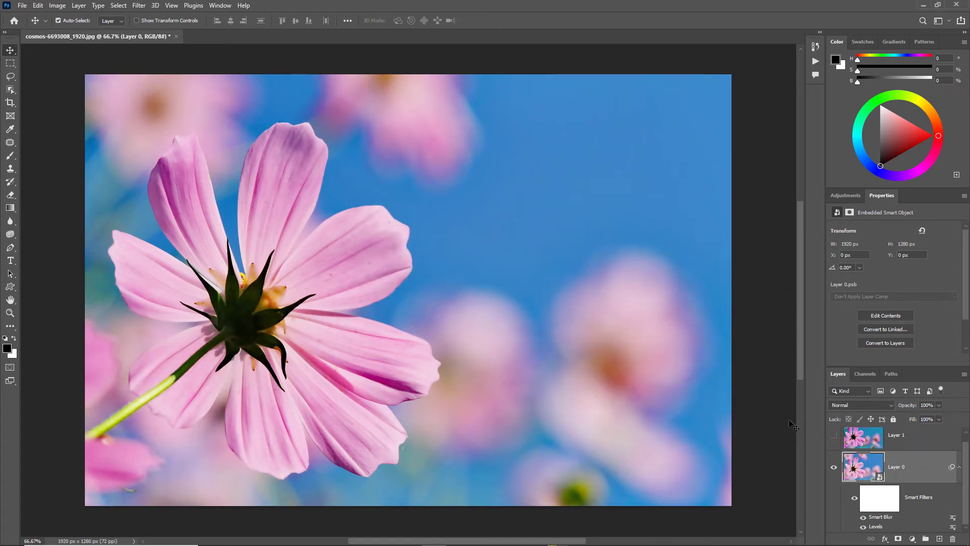
Step: Apply a Hue/Saturation adjustment to the smart object Layer 0 with the master hue set to +10
click(63, 6)
mouse_move(123, 32)
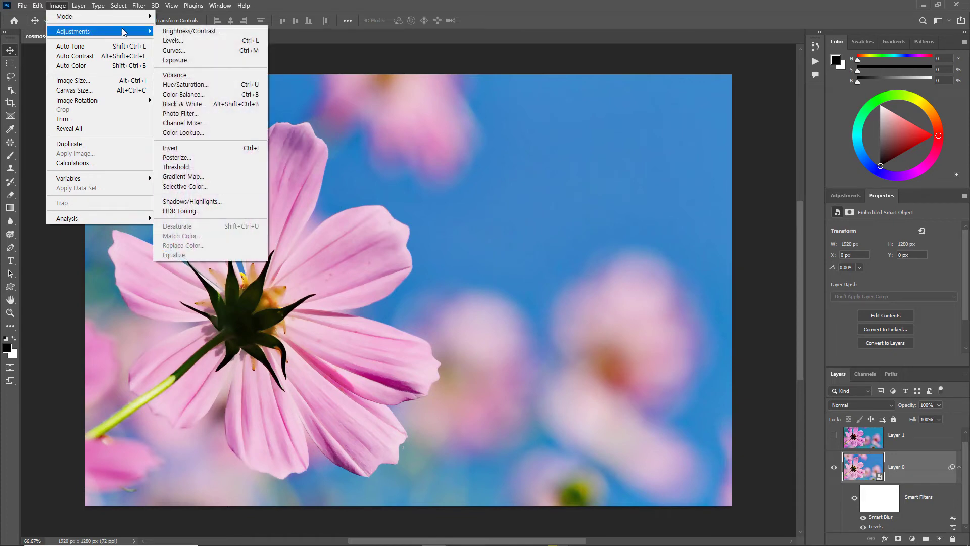
click(197, 88)
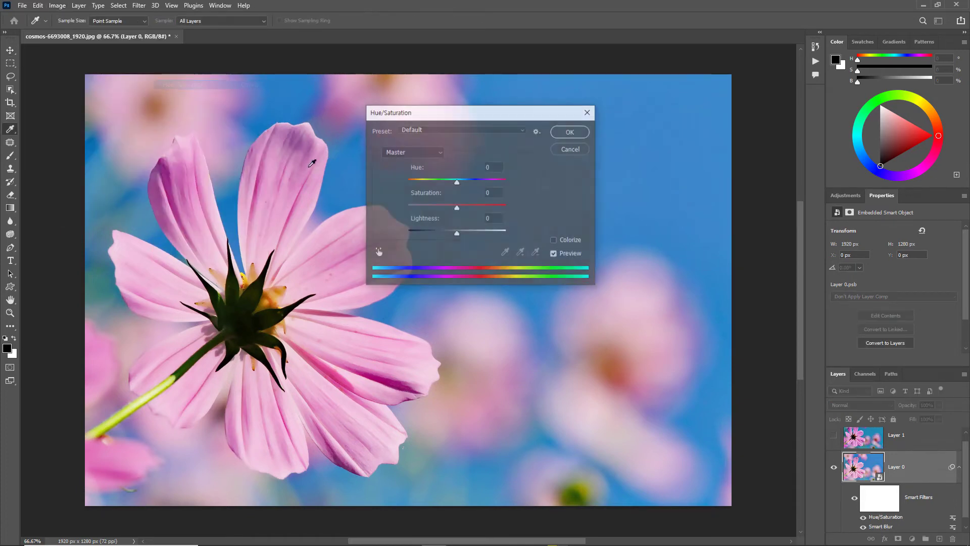
drag(458, 186, 464, 186)
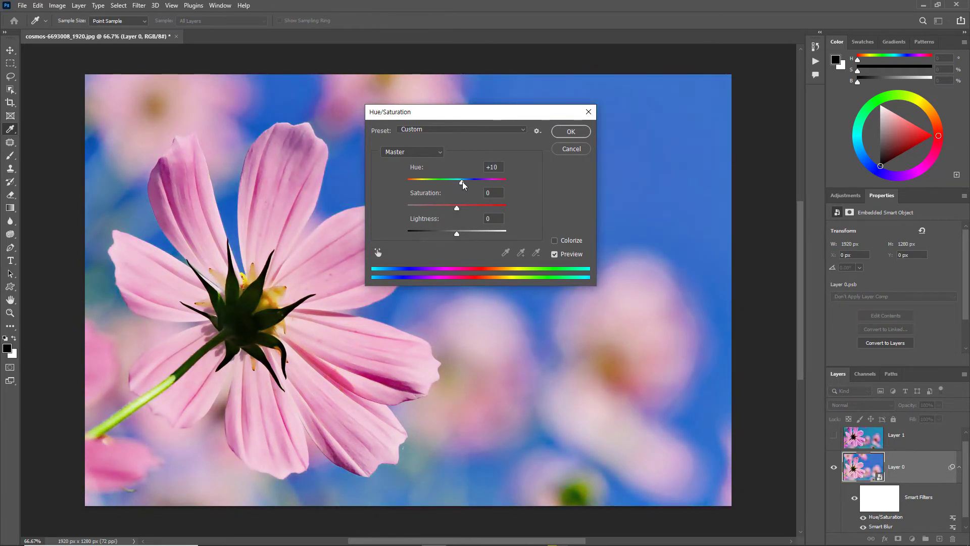
click(571, 133)
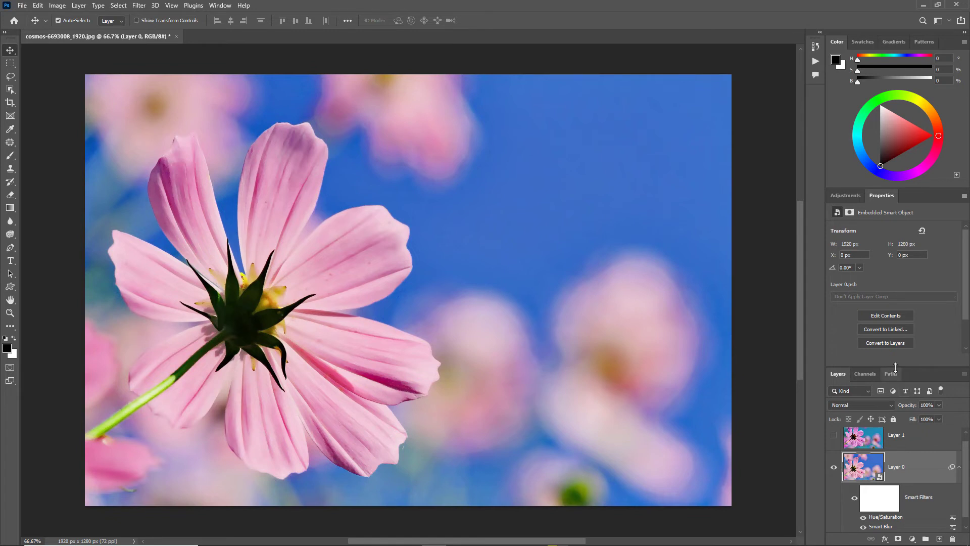
Step: Make room to show all smart filters of Layer 0, and further increase the radius of its Smart Blur filter
drag(895, 366, 891, 311)
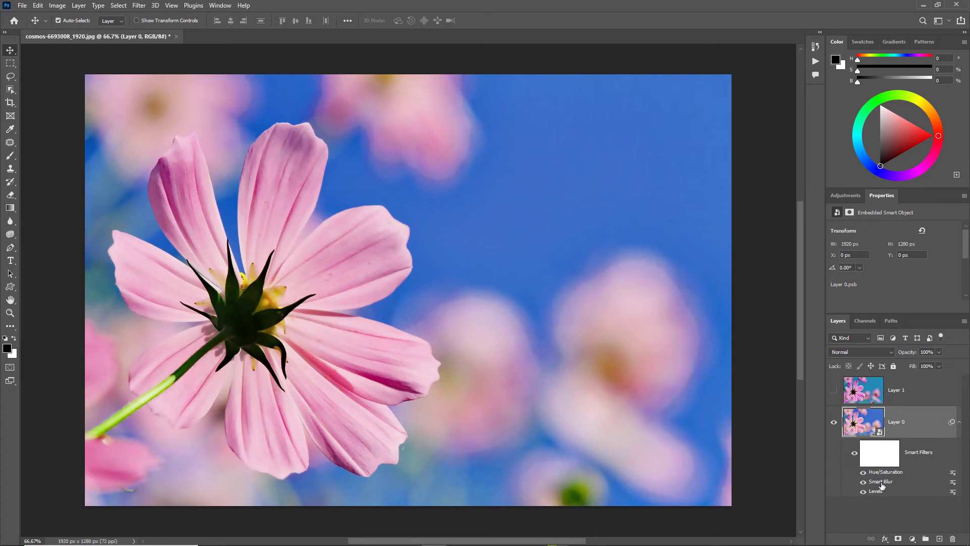
double_click(880, 482)
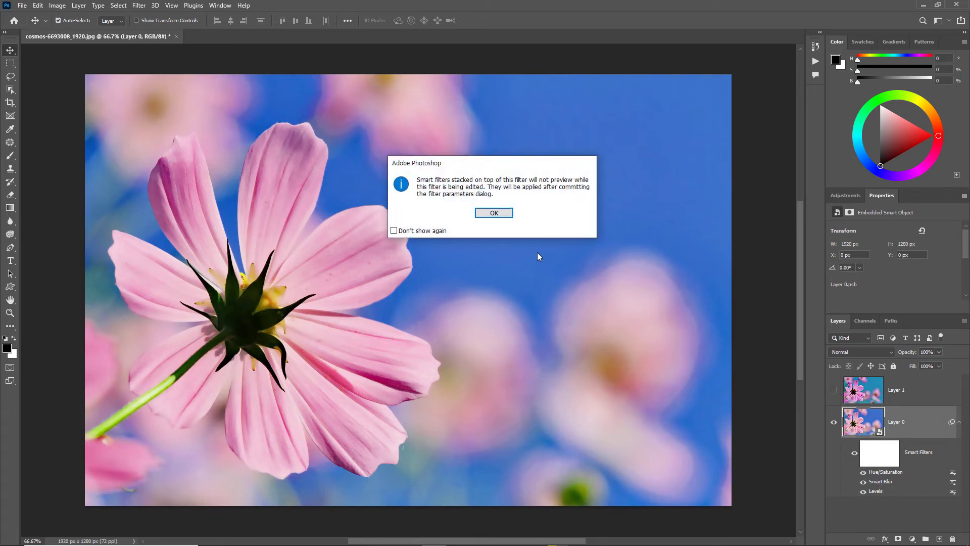
click(495, 212)
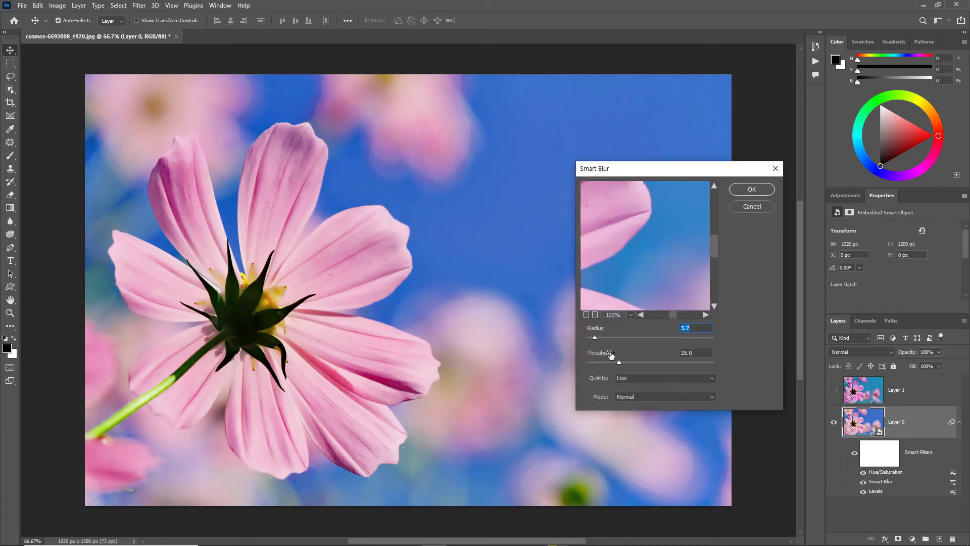
drag(595, 338, 610, 337)
click(751, 189)
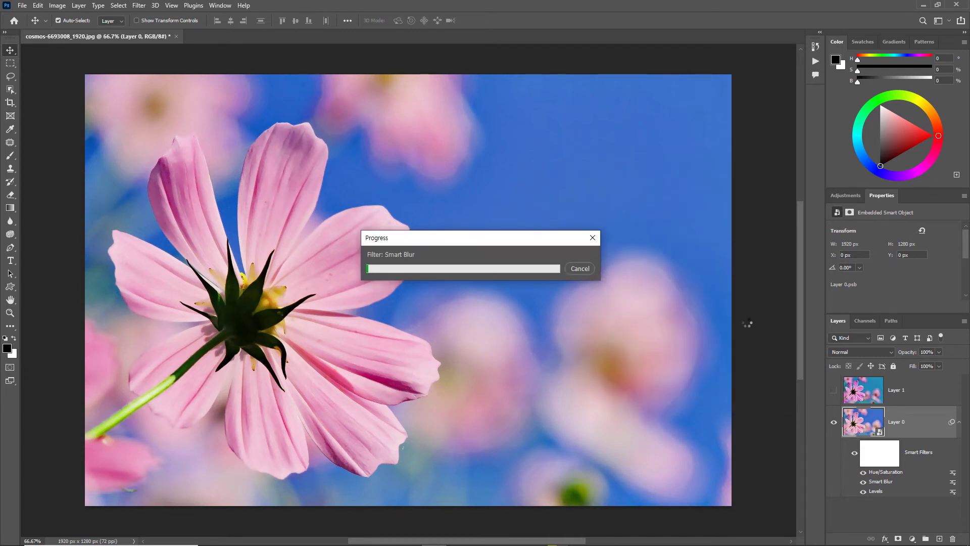
Step: Edit the Levels smart filter on Layer 0 and set its midtone input to 0.89
double_click(875, 490)
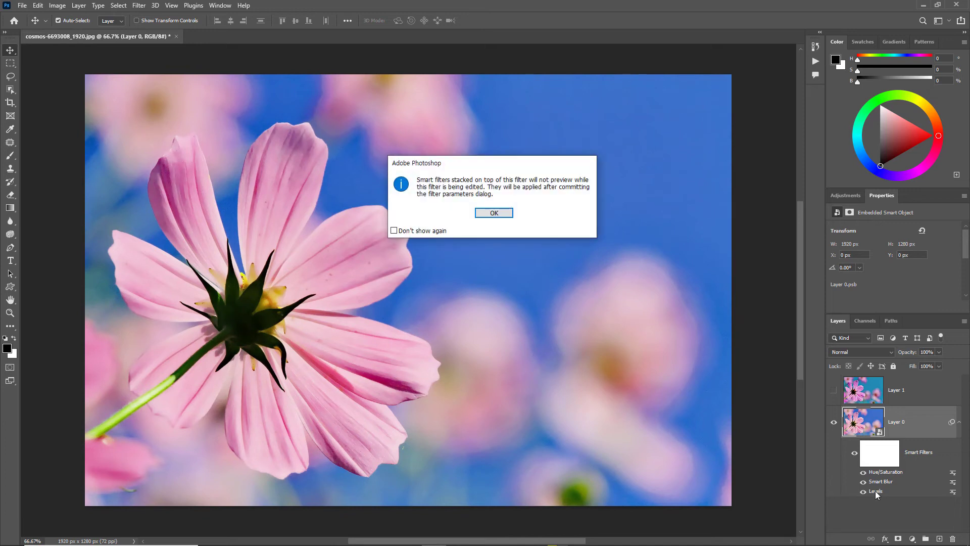
click(498, 213)
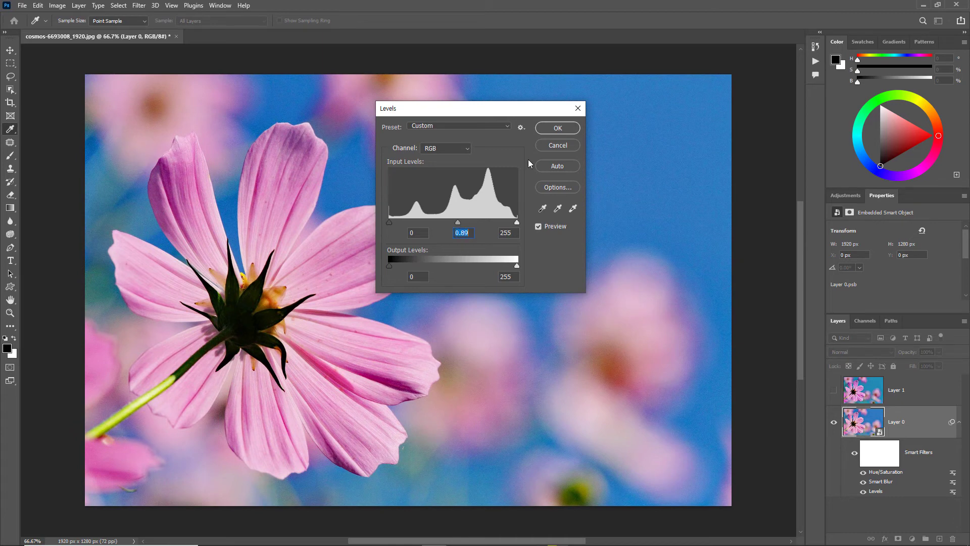
click(548, 129)
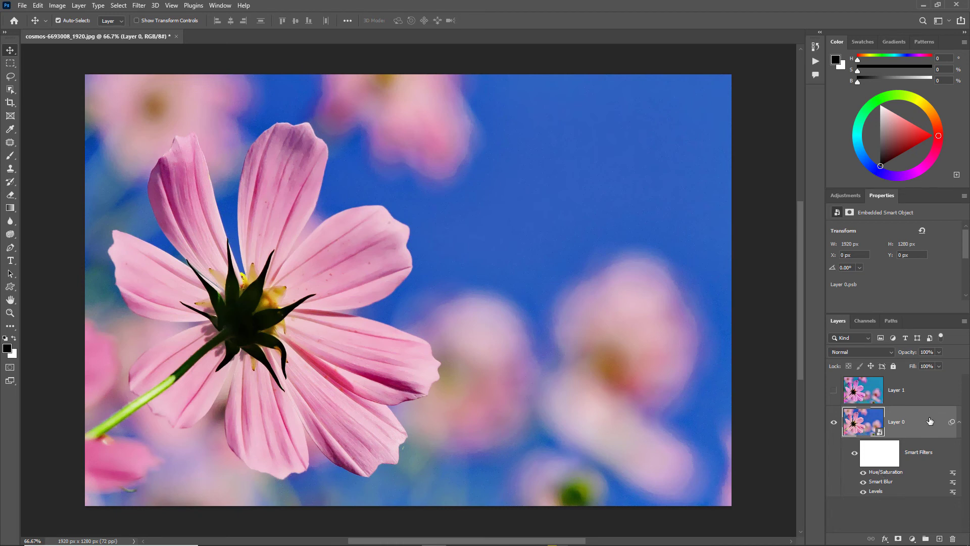
Step: Revert the photo to its saved state and convert the Background layer for smart filters
key(F12)
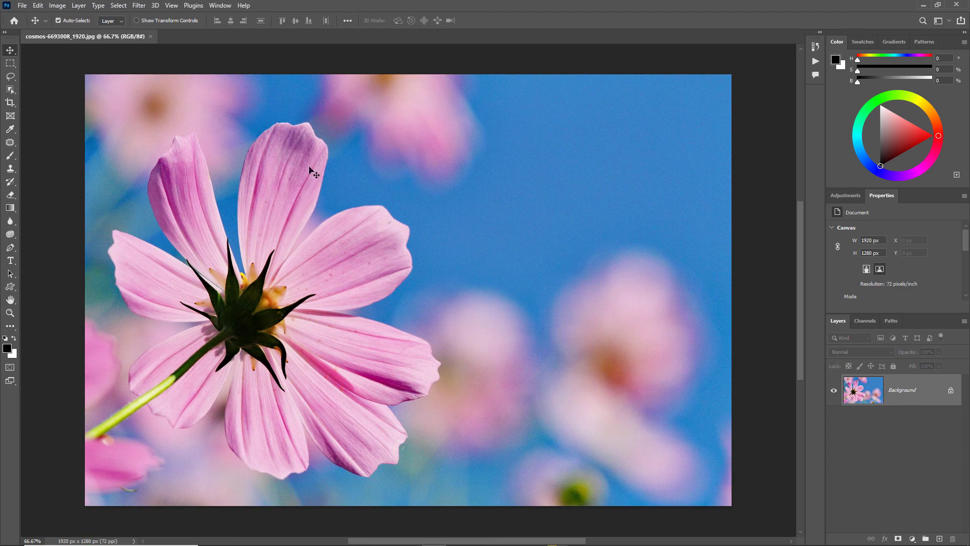
click(143, 6)
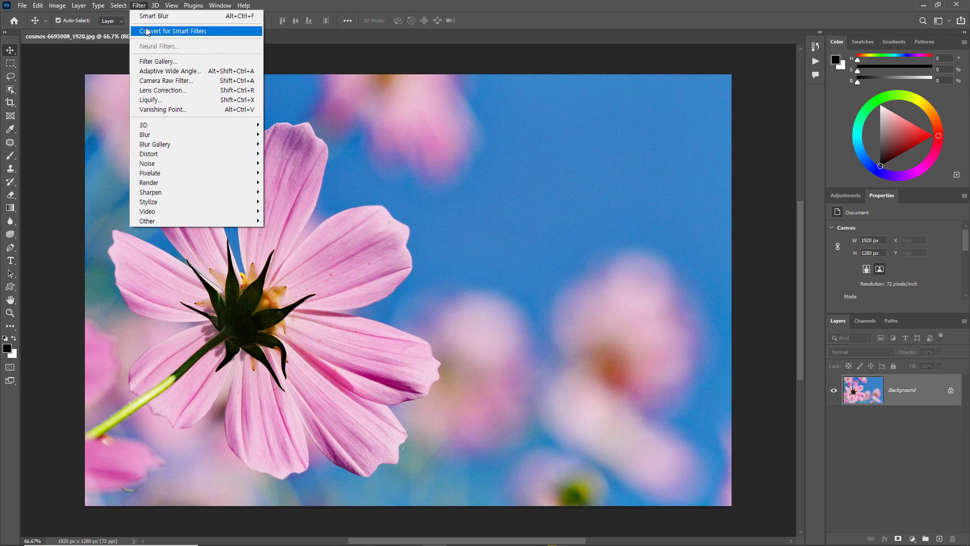
click(201, 32)
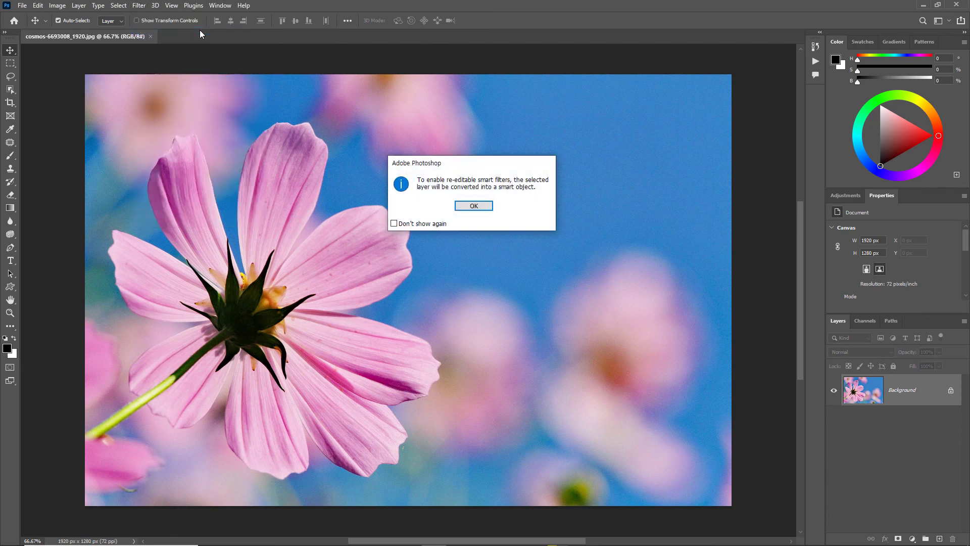
click(474, 207)
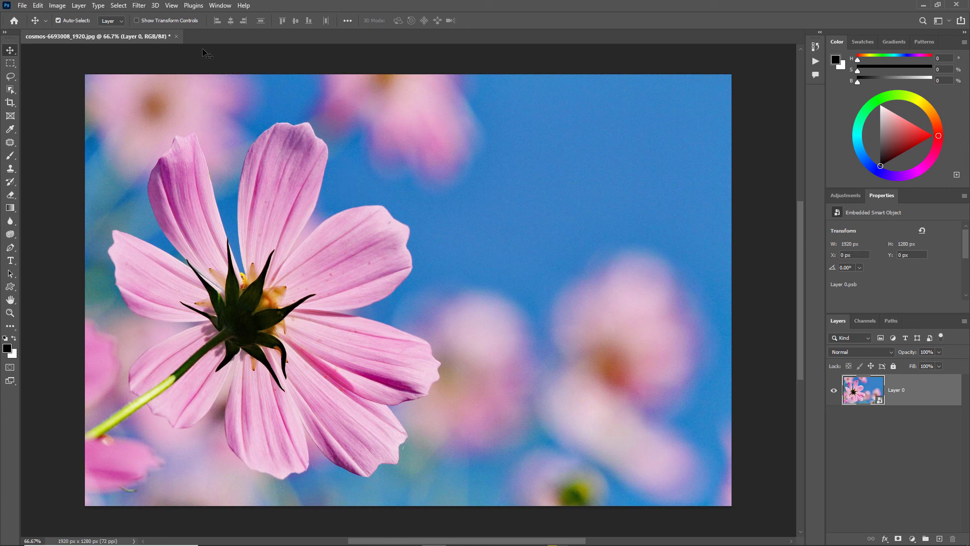
click(140, 6)
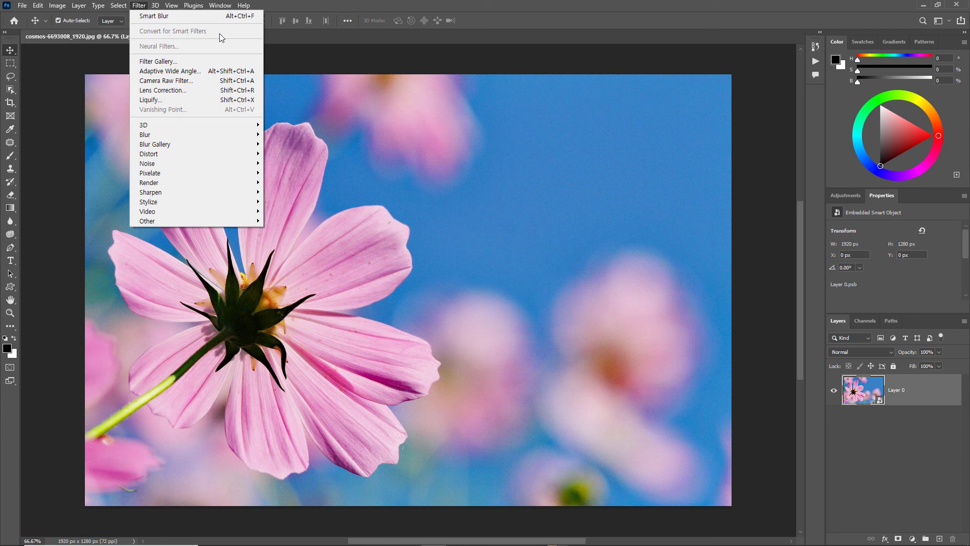
click(353, 55)
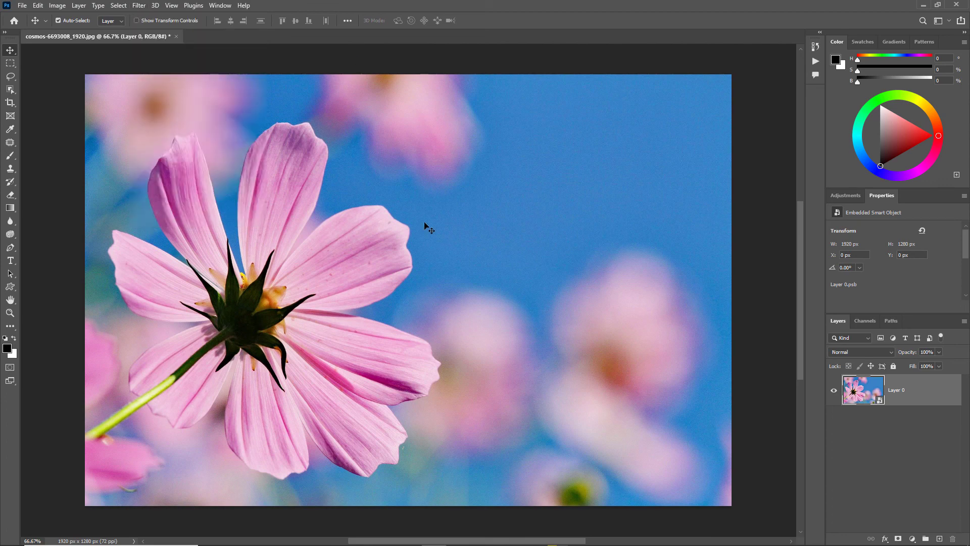